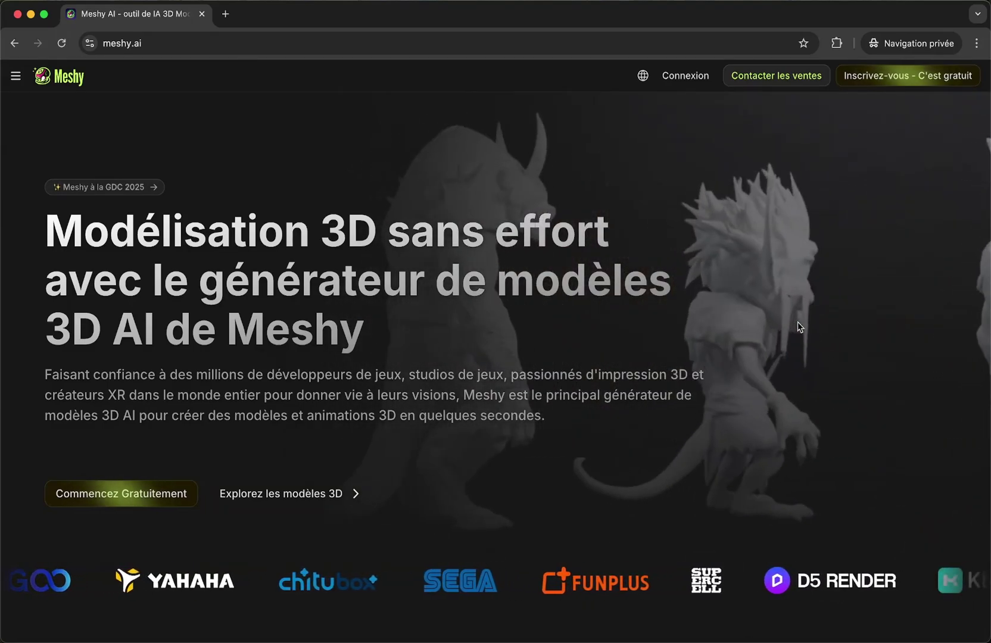
Scroll through the homepage's text, image, texture and animation feature sections, then back up
{"action": "scroll", "coordinate": [798, 326], "scroll_direction": "down", "scroll_amount": 2}
{"action": "scroll", "coordinate": [798, 327], "scroll_direction": "down", "scroll_amount": 3}
{"action": "scroll", "coordinate": [799, 326], "scroll_direction": "down", "scroll_amount": 5}
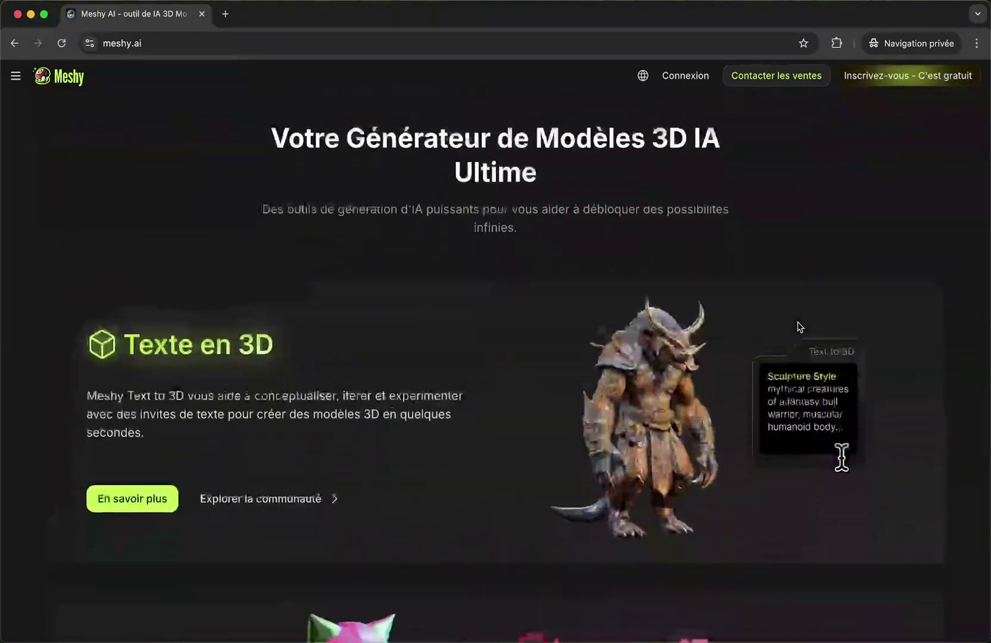
{"action": "scroll", "coordinate": [798, 326], "scroll_direction": "down", "scroll_amount": 2}
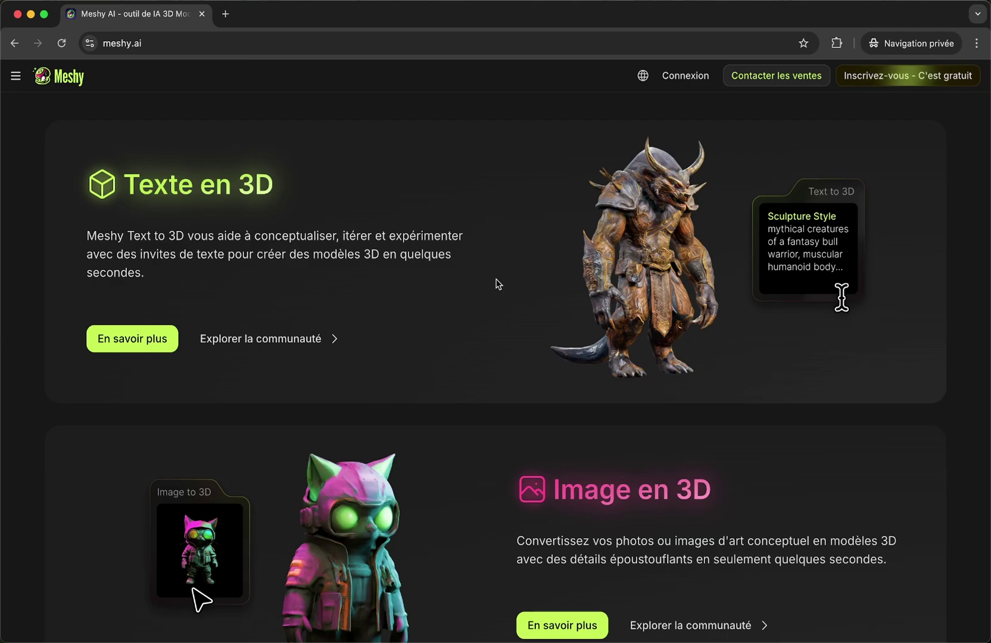
{"action": "scroll", "coordinate": [497, 283], "scroll_direction": "down", "scroll_amount": 3}
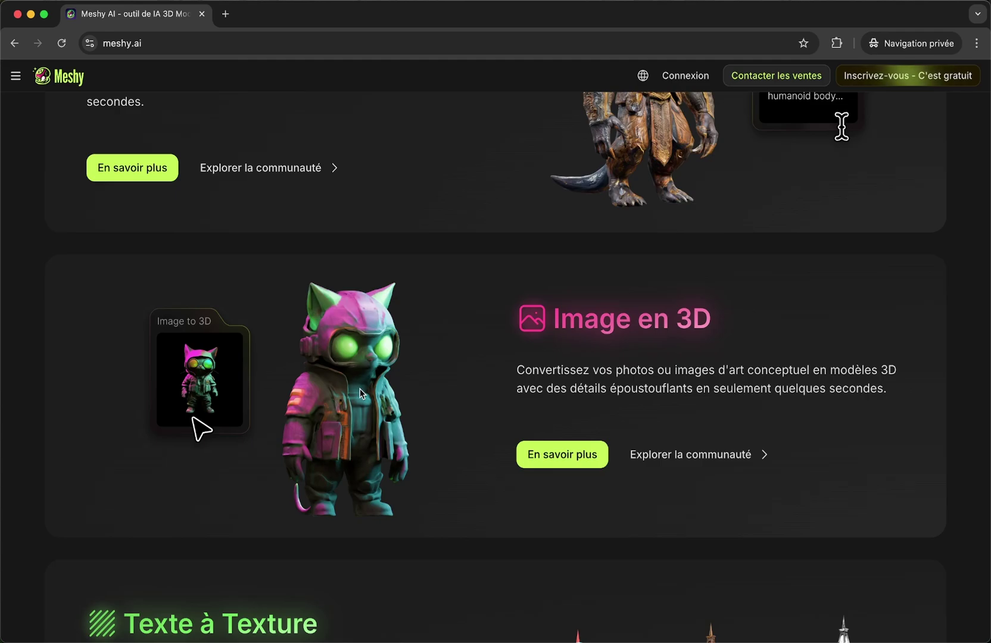
{"action": "scroll", "coordinate": [360, 393], "scroll_direction": "down", "scroll_amount": 5}
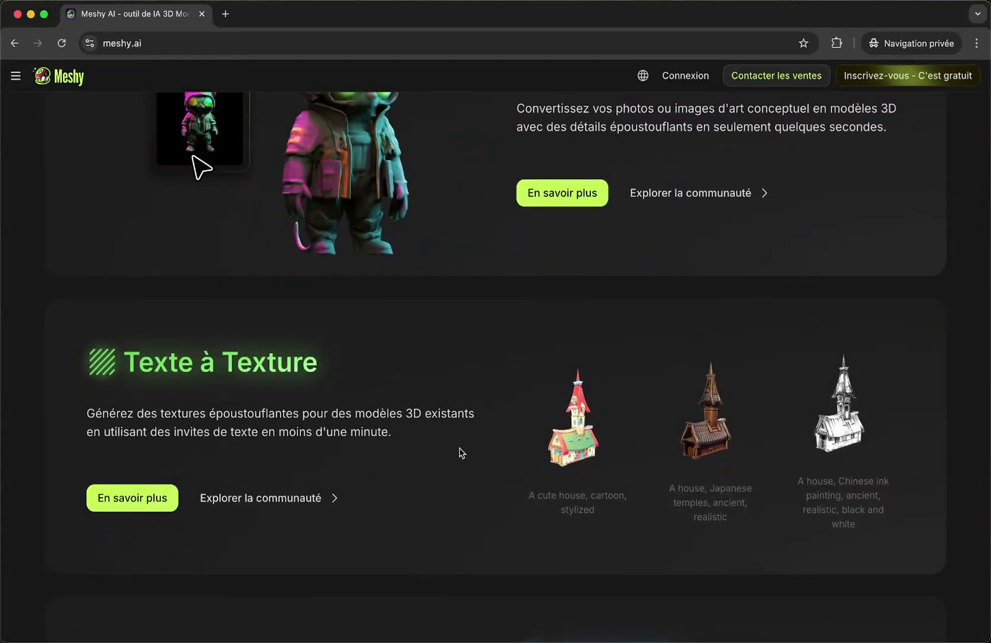
{"action": "scroll", "coordinate": [460, 452], "scroll_direction": "down", "scroll_amount": 5}
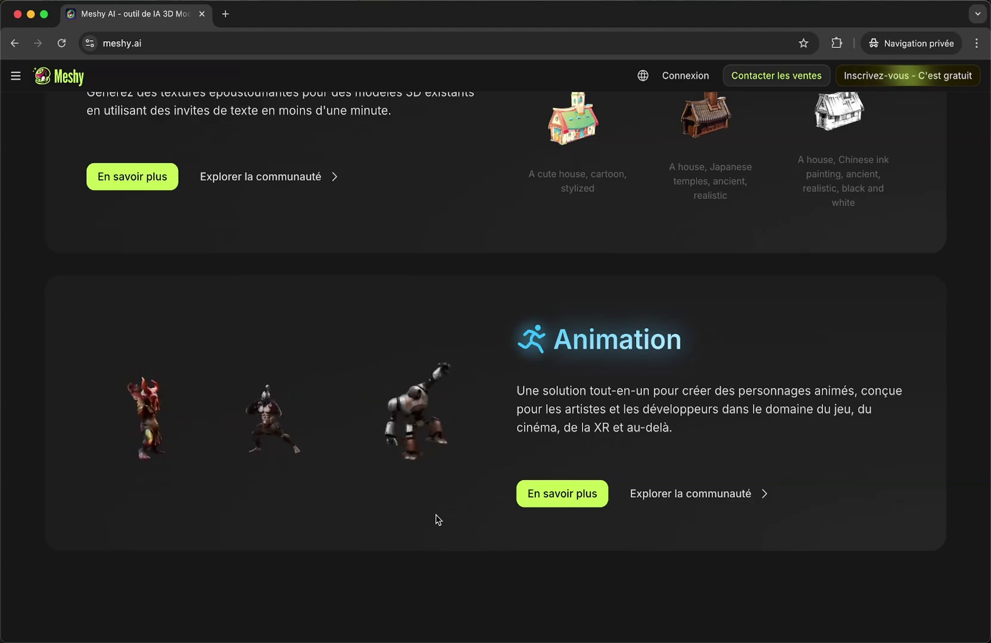
{"action": "scroll", "coordinate": [438, 520], "scroll_direction": "up", "scroll_amount": 5}
{"action": "scroll", "coordinate": [438, 520], "scroll_direction": "up", "scroll_amount": 2}
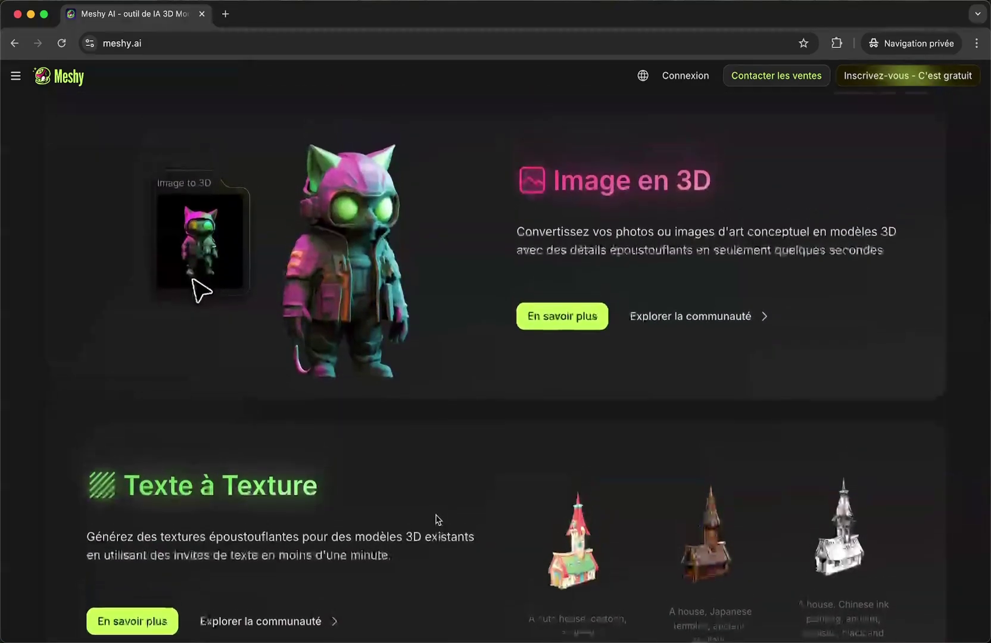
{"action": "scroll", "coordinate": [438, 519], "scroll_direction": "up", "scroll_amount": 6}
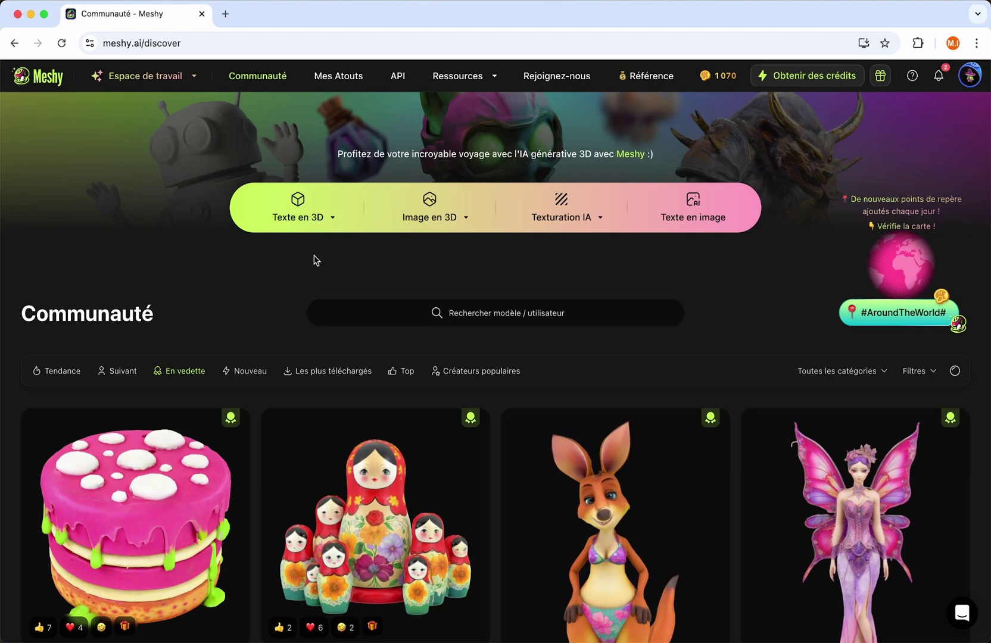
Start a Texte en 3D model and focus the empty Invite prompt field
{"action": "left_click", "coordinate": [327, 215]}
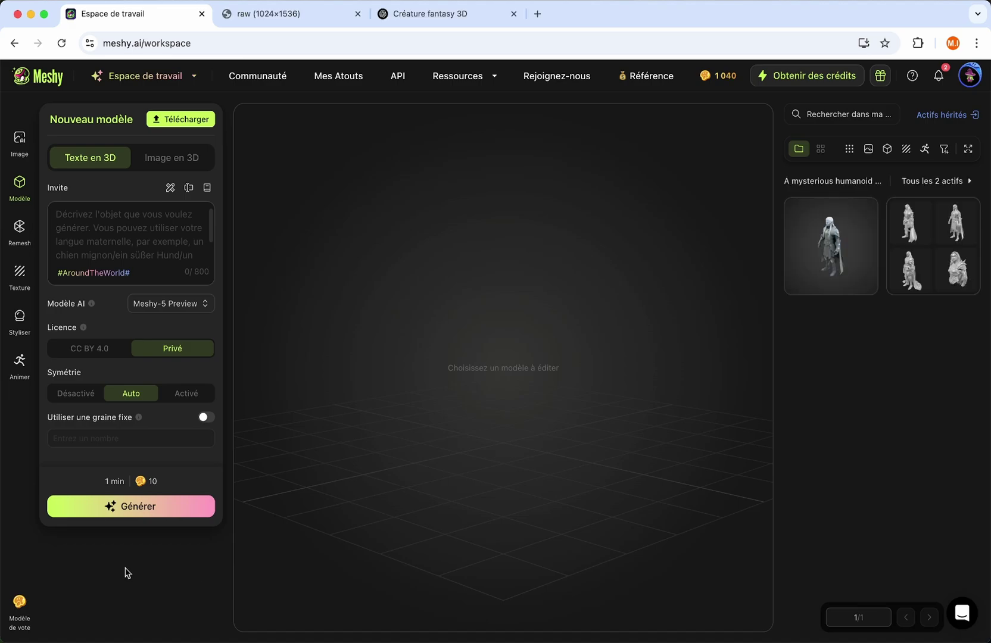
{"action": "left_click", "coordinate": [104, 233]}
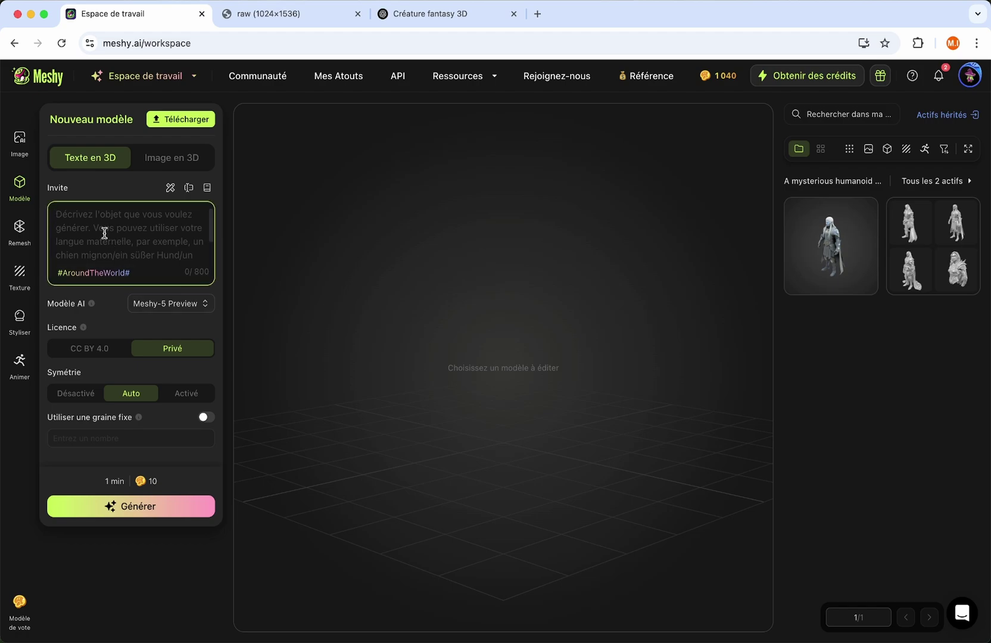
Enter the majestic forest guardian stag-dragon fusion description and generate four draft models
{"action": "type", "text": "A majestic forest guardian creature, resembling a fusion between a stag and a dragon. It has large, branching antlers made of glowing crystal, moss-covered bark-like skin, and piercing emerald eyes. Its body is muscular yet elegant, with leafy tendrils flowing from its limbs. The creature emits a faint, magical green glow and stands in a protective stance."}
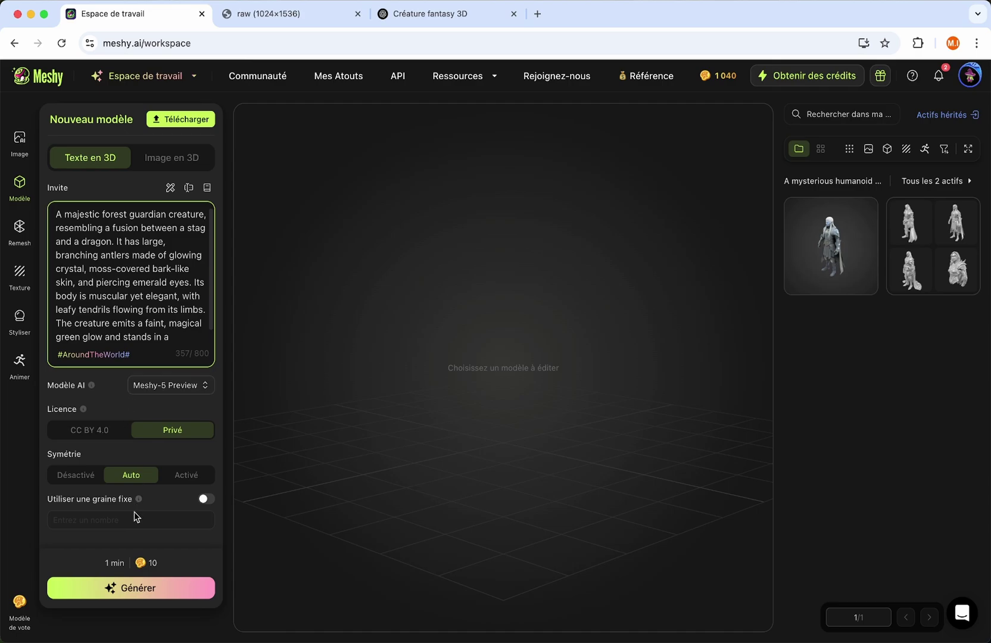
{"action": "left_click", "coordinate": [138, 597]}
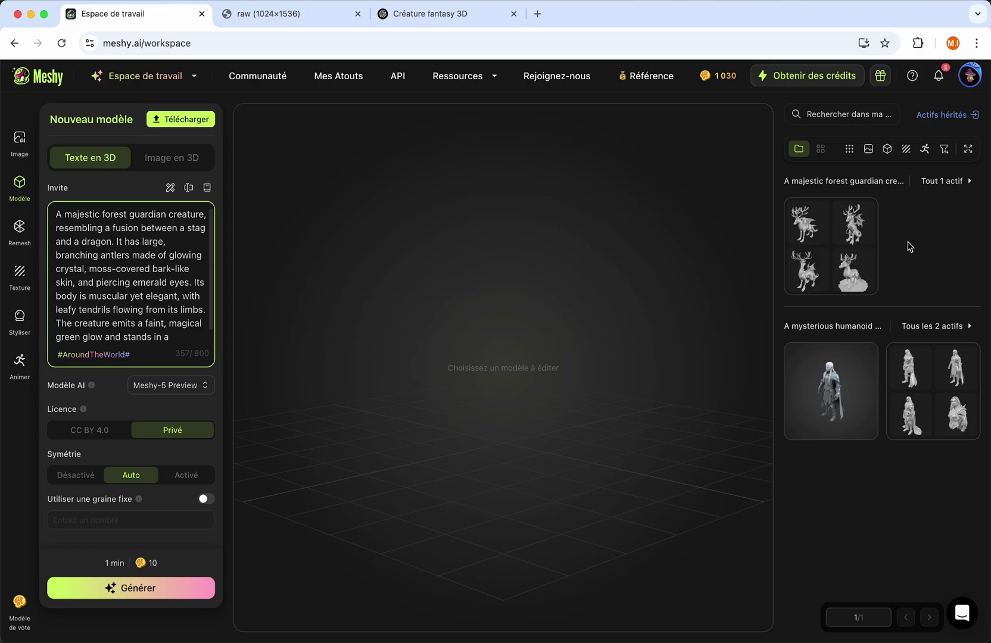
Open the forest guardian drafts, enlarge the first one, and select it for final generation
{"action": "mouse_move", "coordinate": [830, 246]}
{"action": "left_click", "coordinate": [833, 232]}
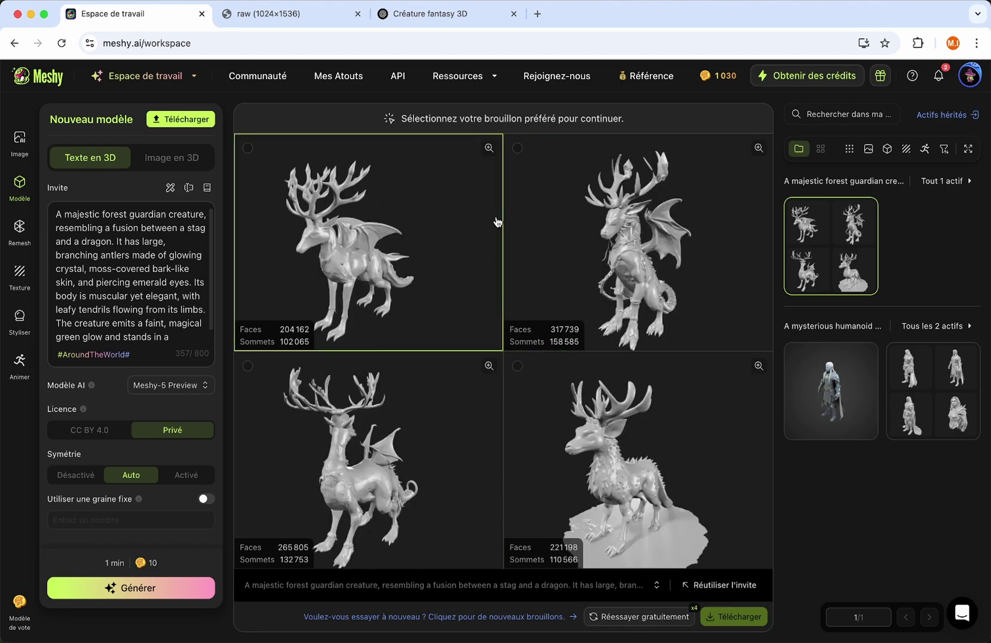
{"action": "left_click", "coordinate": [489, 149]}
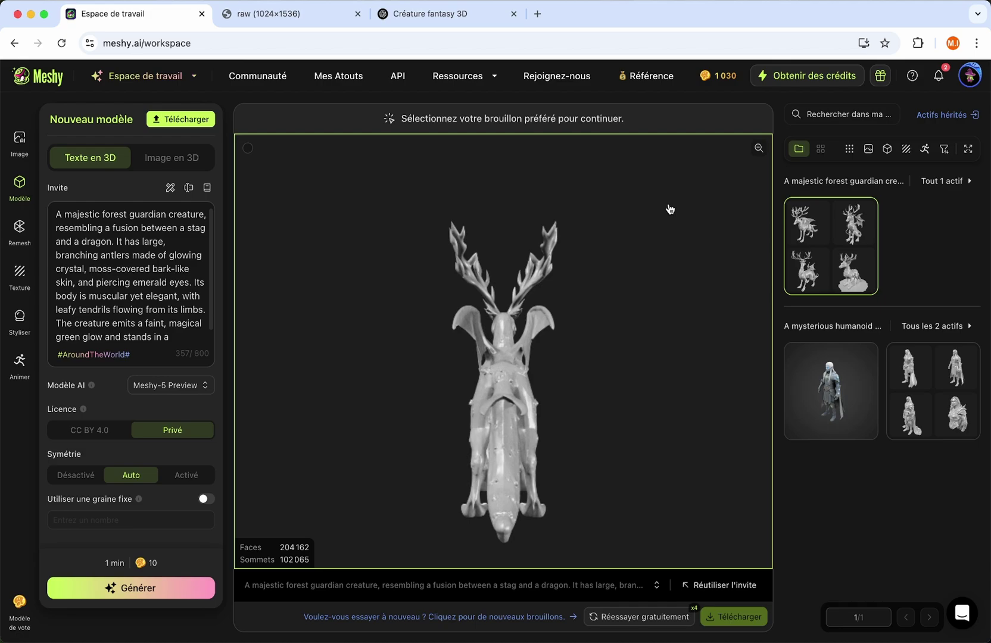
{"action": "left_click", "coordinate": [692, 210]}
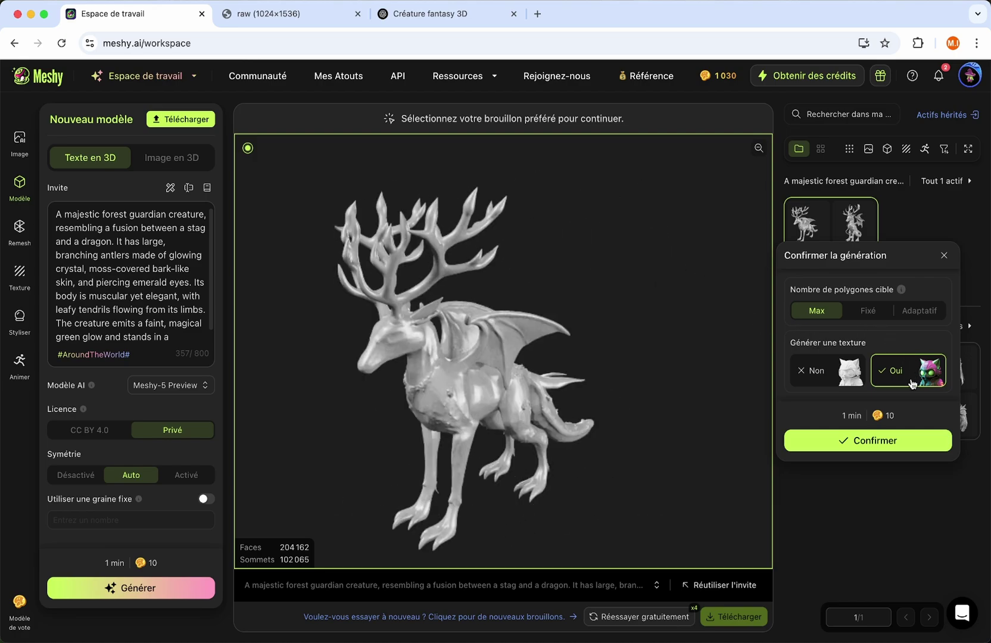
Confirm the Max-polygon textured generation of the selected stag-dragon draft
{"action": "left_click", "coordinate": [863, 444]}
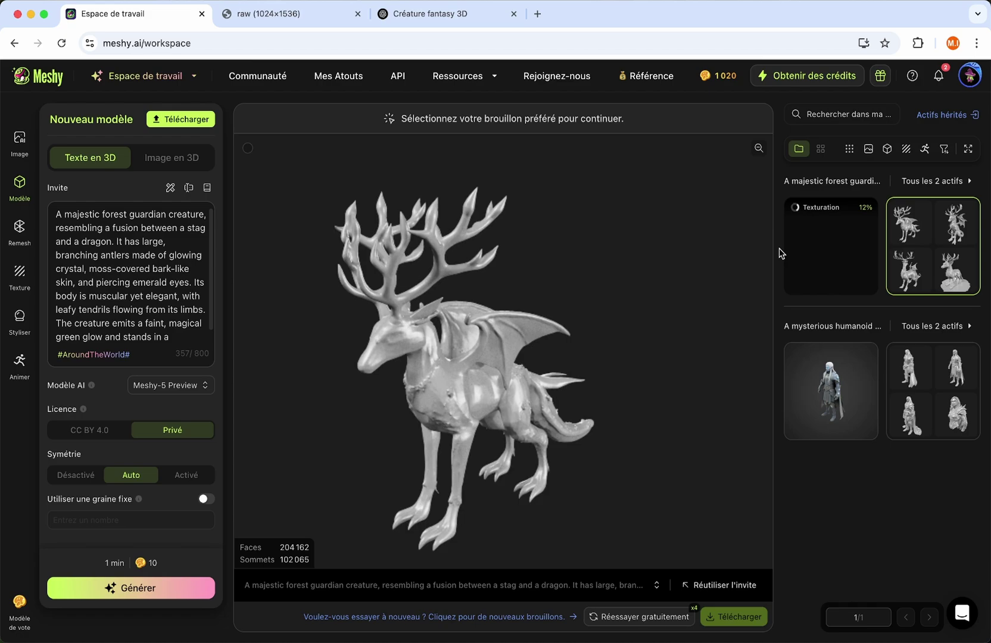
{"action": "mouse_move", "coordinate": [830, 246]}
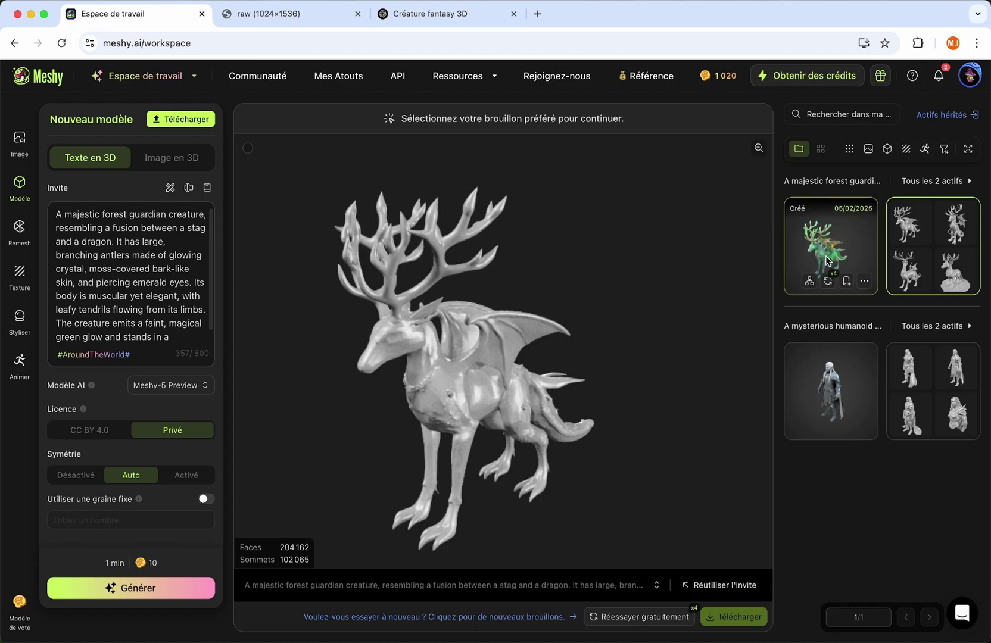
Load the textured green-glowing stag-dragon and orbit it to view its right and left sides
{"action": "left_click", "coordinate": [848, 243]}
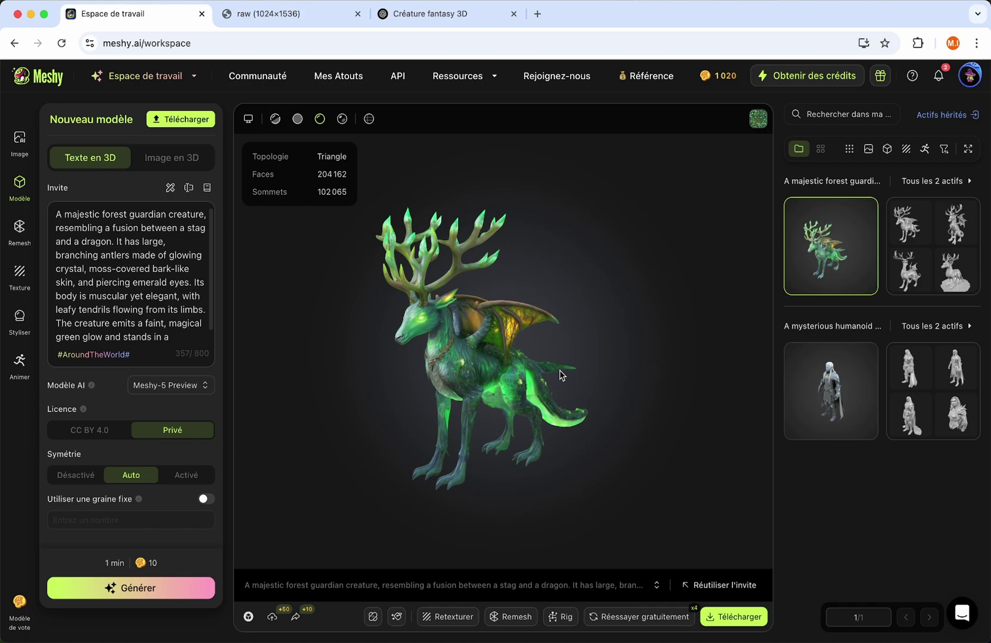
{"action": "left_click_drag", "start_coordinate": [560, 373], "coordinate": [638, 352]}
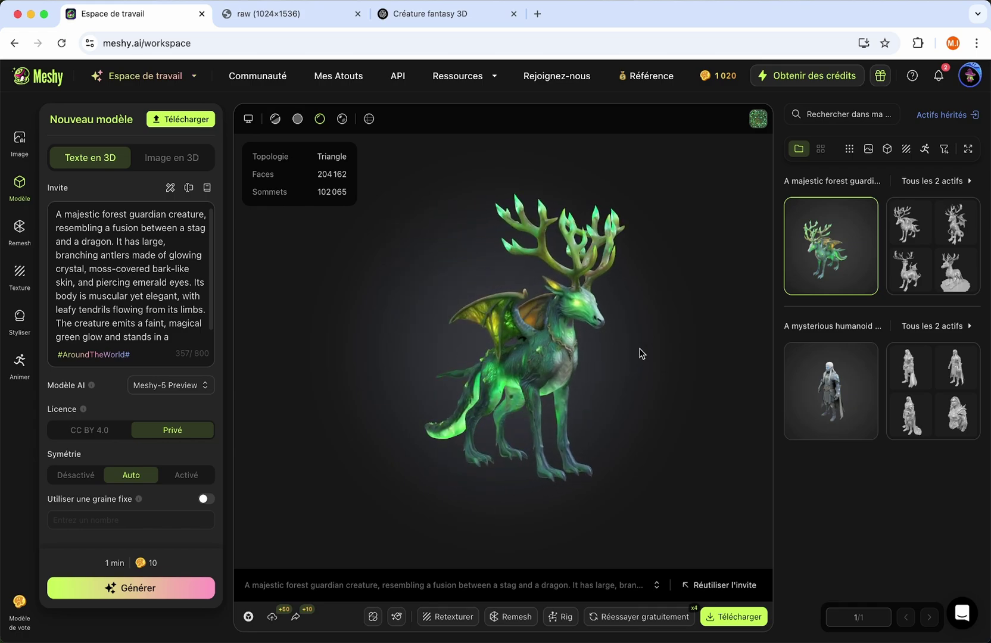
{"action": "scroll", "coordinate": [639, 353], "scroll_direction": "up", "scroll_amount": 5}
{"action": "mouse_move", "coordinate": [639, 349]}
{"action": "left_mouse_down"}
{"action": "mouse_move", "coordinate": [548, 362]}
{"action": "mouse_move", "coordinate": [398, 340]}
{"action": "mouse_move", "coordinate": [551, 354]}
{"action": "mouse_move", "coordinate": [635, 344]}
{"action": "mouse_move", "coordinate": [569, 388]}
{"action": "mouse_move", "coordinate": [498, 354]}
{"action": "mouse_move", "coordinate": [498, 342]}
{"action": "mouse_move", "coordinate": [641, 347]}
{"action": "left_mouse_up"}
{"action": "scroll", "coordinate": [635, 343], "scroll_direction": "down", "scroll_amount": 3}
{"action": "scroll", "coordinate": [635, 342], "scroll_direction": "down", "scroll_amount": 2}
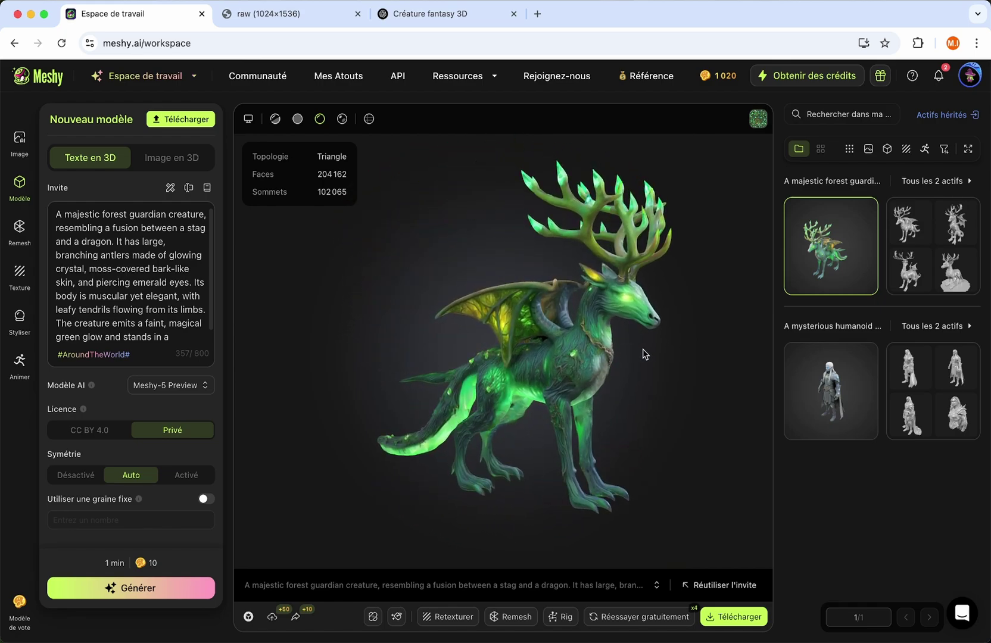
{"action": "left_click_drag", "start_coordinate": [642, 354], "coordinate": [531, 350]}
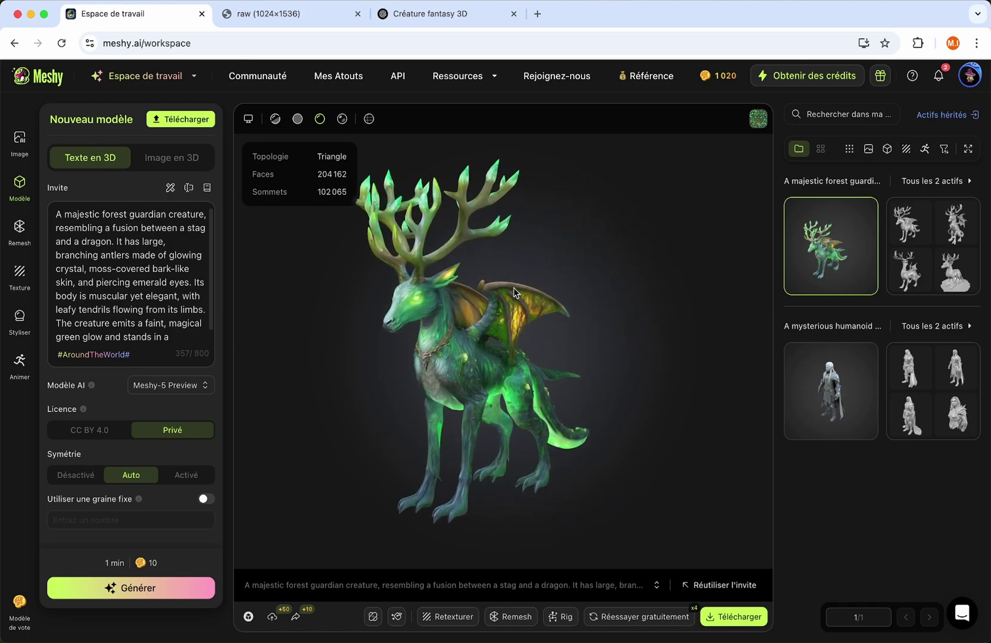
Start rigging the stag-dragon as a four-legged dog with a 0.99 m character height
{"action": "left_click", "coordinate": [18, 368]}
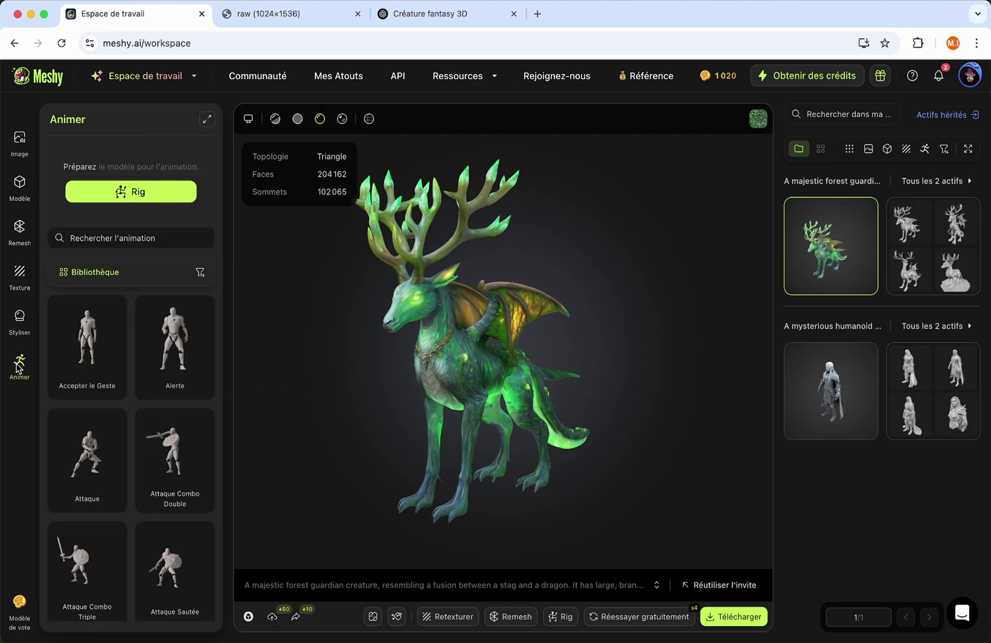
{"action": "left_click", "coordinate": [142, 192]}
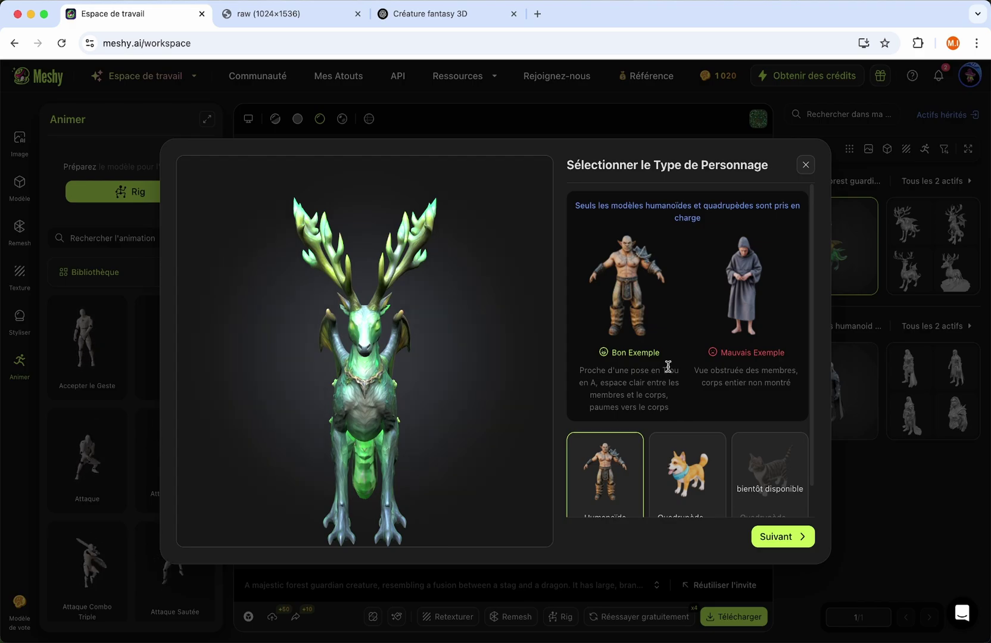
{"action": "scroll", "coordinate": [668, 366], "scroll_direction": "down", "scroll_amount": 1}
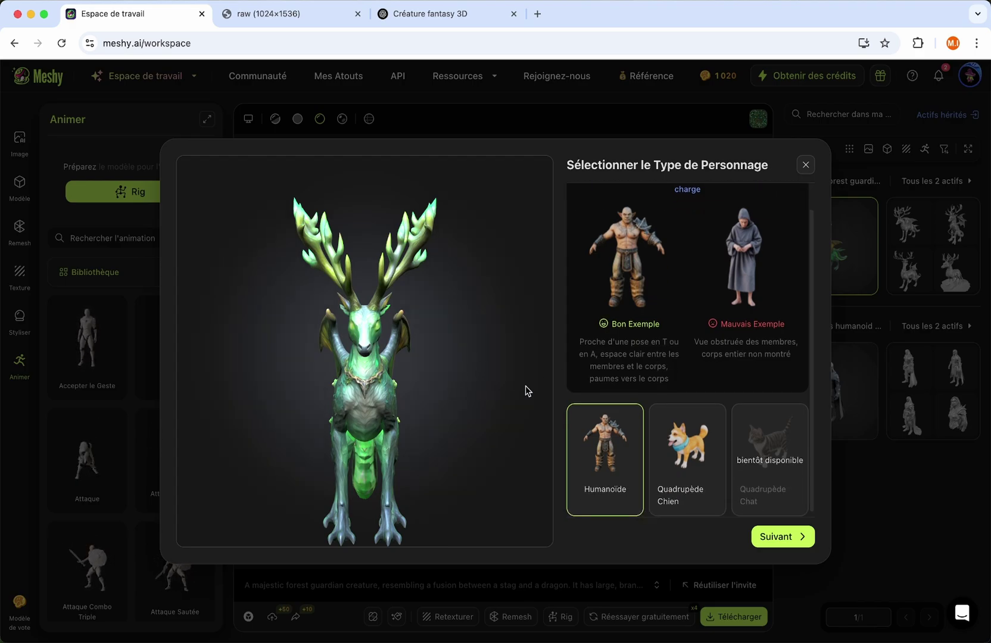
{"action": "left_click", "coordinate": [682, 462]}
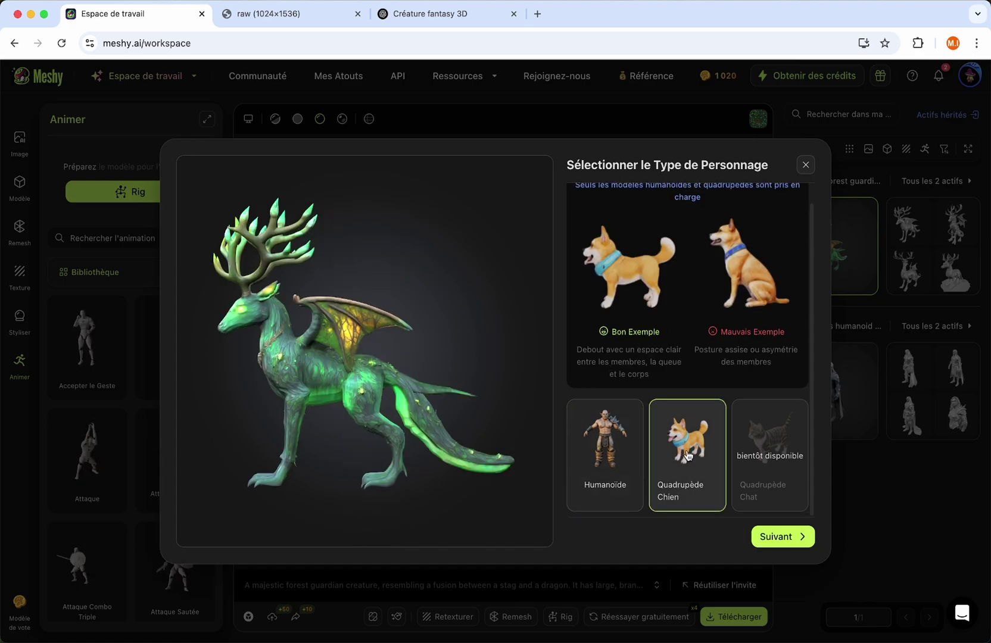
{"action": "left_click", "coordinate": [774, 536]}
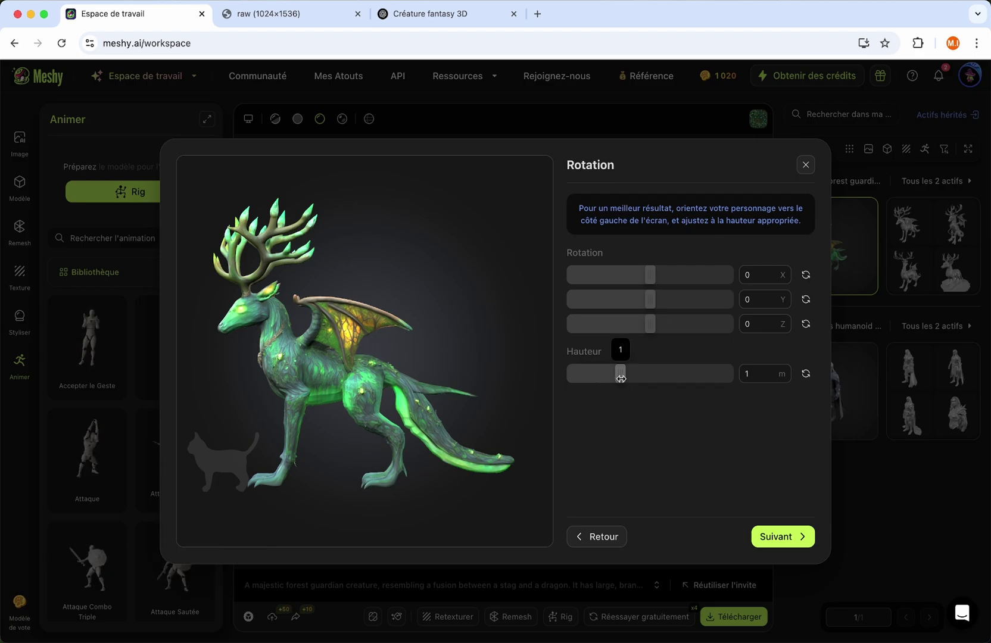
{"action": "left_click_drag", "start_coordinate": [621, 374], "coordinate": [619, 375]}
{"action": "left_click", "coordinate": [777, 536]}
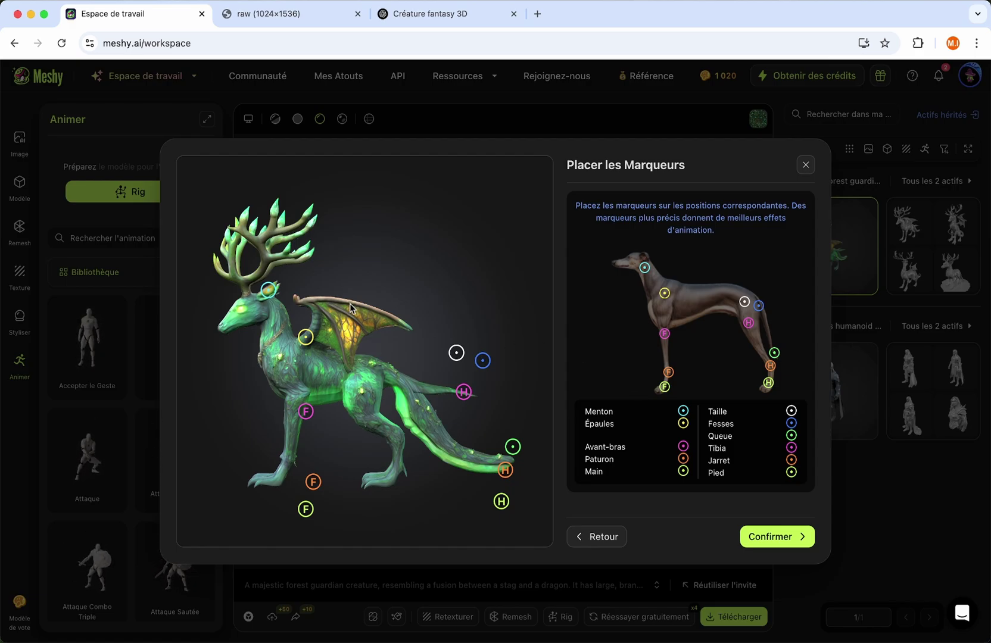
Place the chin, shoulder, front leg, hind leg, hip and tail markers, then confirm rigging
{"action": "left_click_drag", "start_coordinate": [306, 337], "coordinate": [292, 367]}
{"action": "left_click_drag", "start_coordinate": [313, 481], "coordinate": [287, 459]}
{"action": "left_click_drag", "start_coordinate": [306, 509], "coordinate": [272, 478]}
{"action": "left_click_drag", "start_coordinate": [502, 501], "coordinate": [389, 475]}
{"action": "left_click_drag", "start_coordinate": [456, 353], "coordinate": [360, 374]}
{"action": "left_click_drag", "start_coordinate": [464, 391], "coordinate": [360, 402]}
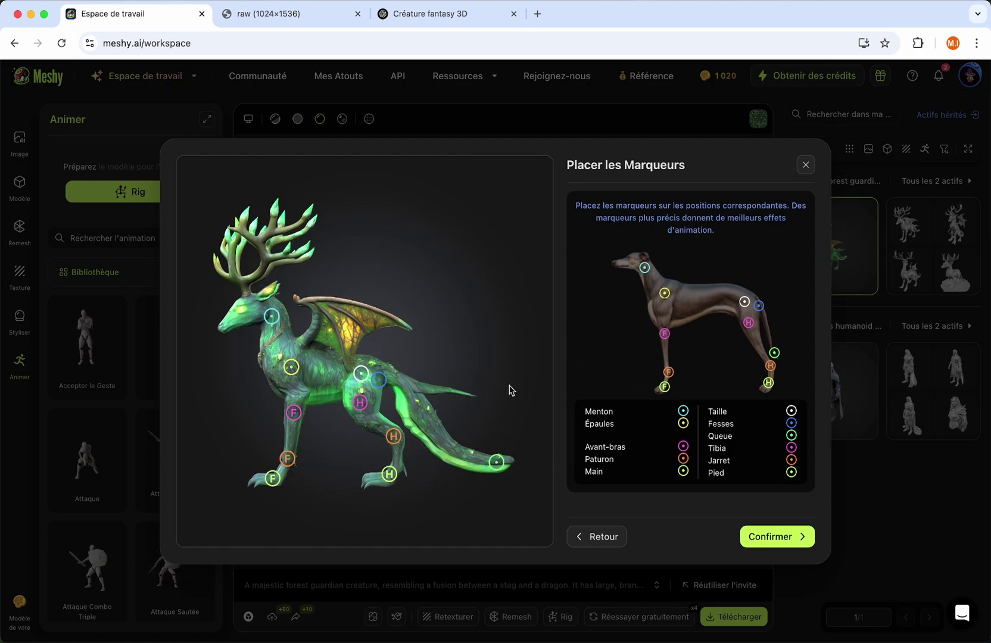
{"action": "left_click", "coordinate": [770, 538]}
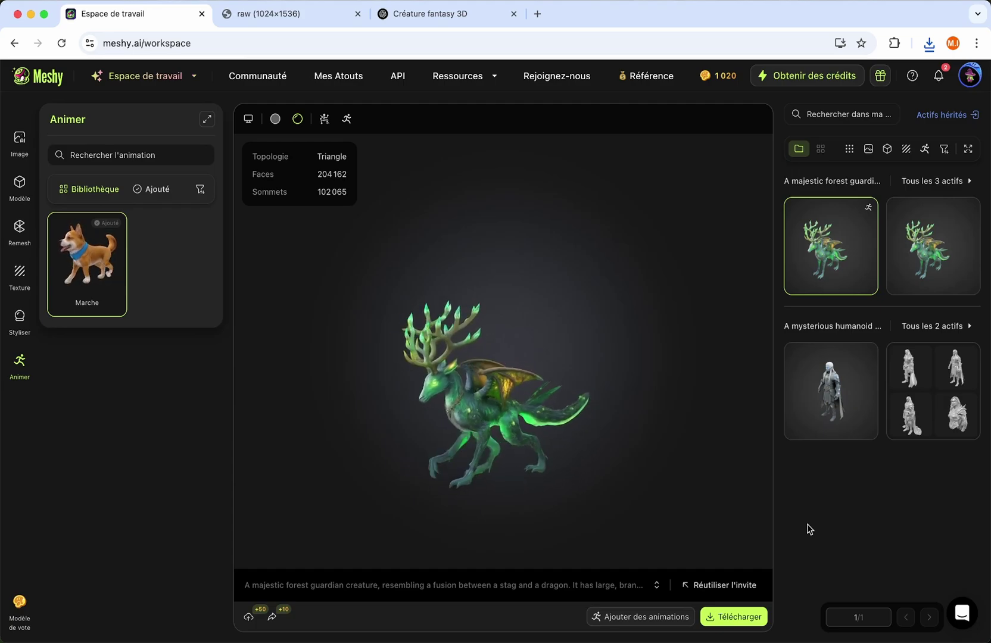
Orbit the walking stag-dragon to see it from the front, three-quarter and right side
{"action": "scroll", "coordinate": [591, 457], "scroll_direction": "up", "scroll_amount": 5}
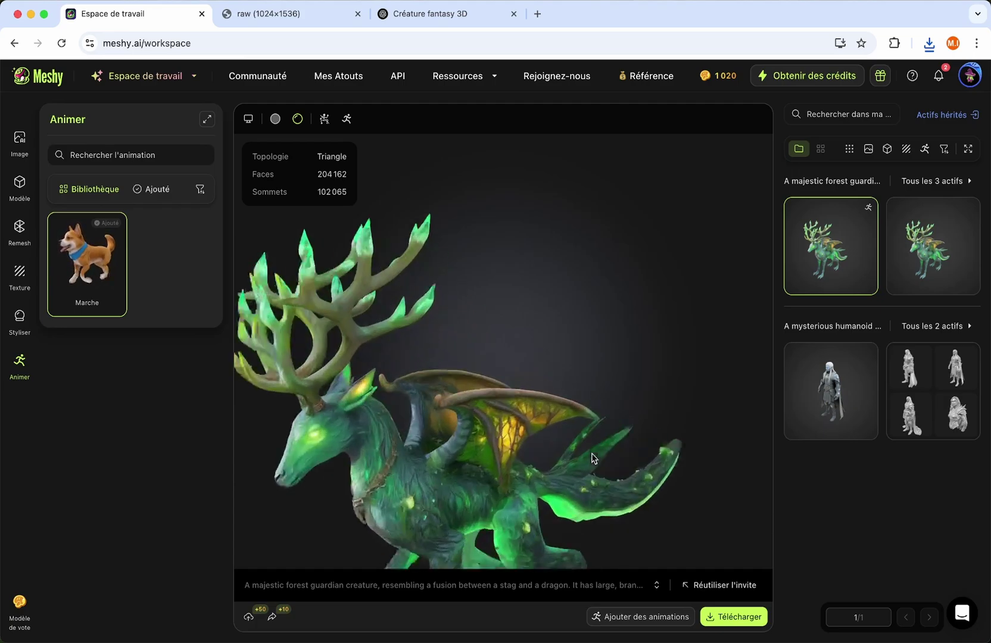
{"action": "mouse_move", "coordinate": [591, 458]}
{"action": "left_mouse_down"}
{"action": "mouse_move", "coordinate": [551, 440]}
{"action": "mouse_move", "coordinate": [470, 473]}
{"action": "left_mouse_up"}
{"action": "scroll", "coordinate": [476, 460], "scroll_direction": "down", "scroll_amount": 5}
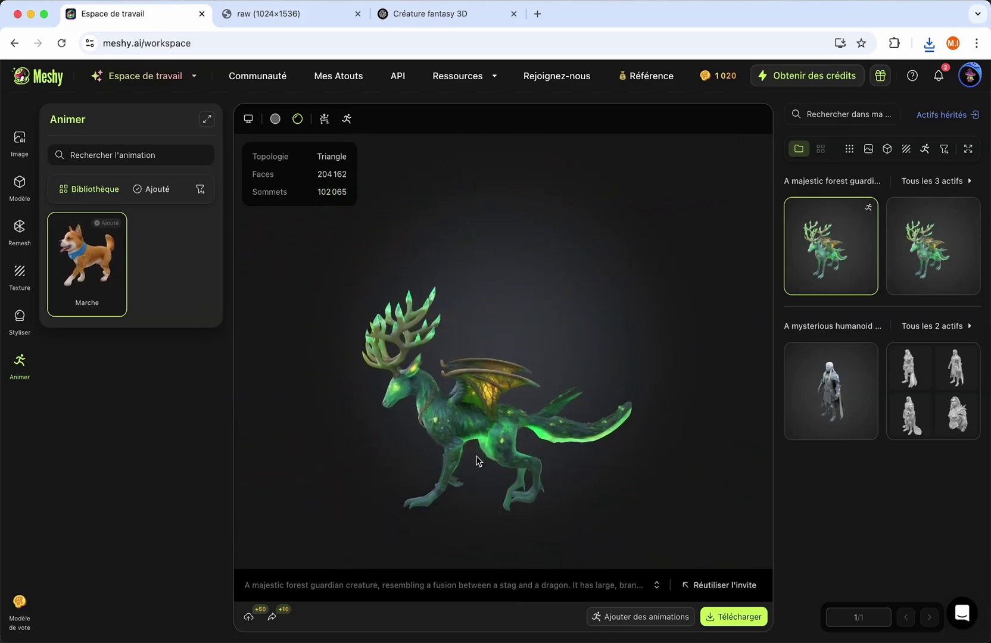
{"action": "mouse_move", "coordinate": [411, 475]}
{"action": "left_mouse_down"}
{"action": "mouse_move", "coordinate": [440, 439]}
{"action": "mouse_move", "coordinate": [519, 426]}
{"action": "mouse_move", "coordinate": [612, 427]}
{"action": "mouse_move", "coordinate": [665, 456]}
{"action": "mouse_move", "coordinate": [581, 463]}
{"action": "mouse_move", "coordinate": [513, 454]}
{"action": "left_mouse_up"}
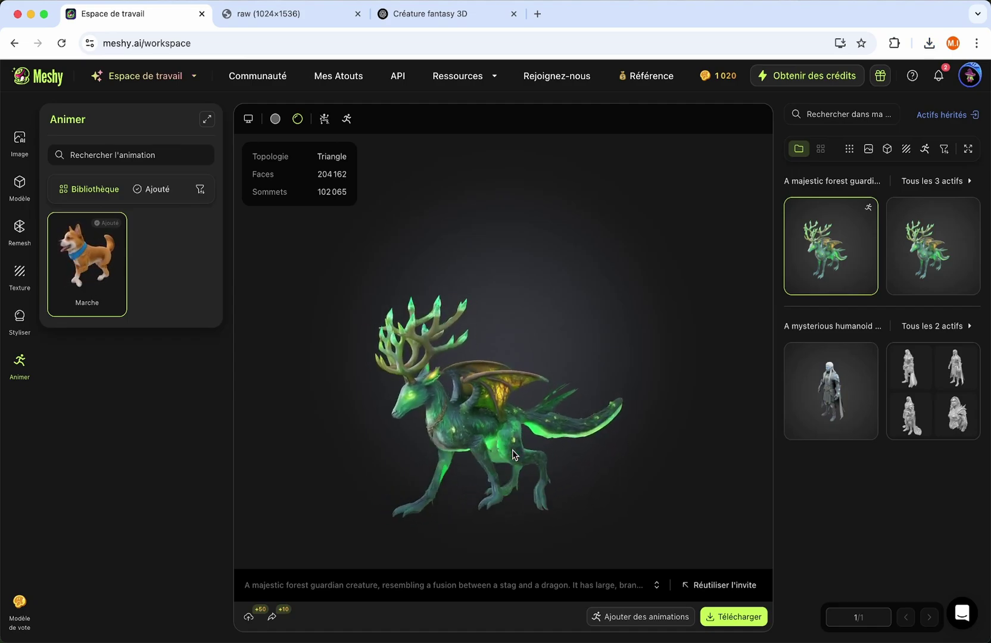
{"action": "left_click_drag", "start_coordinate": [593, 421], "coordinate": [628, 470]}
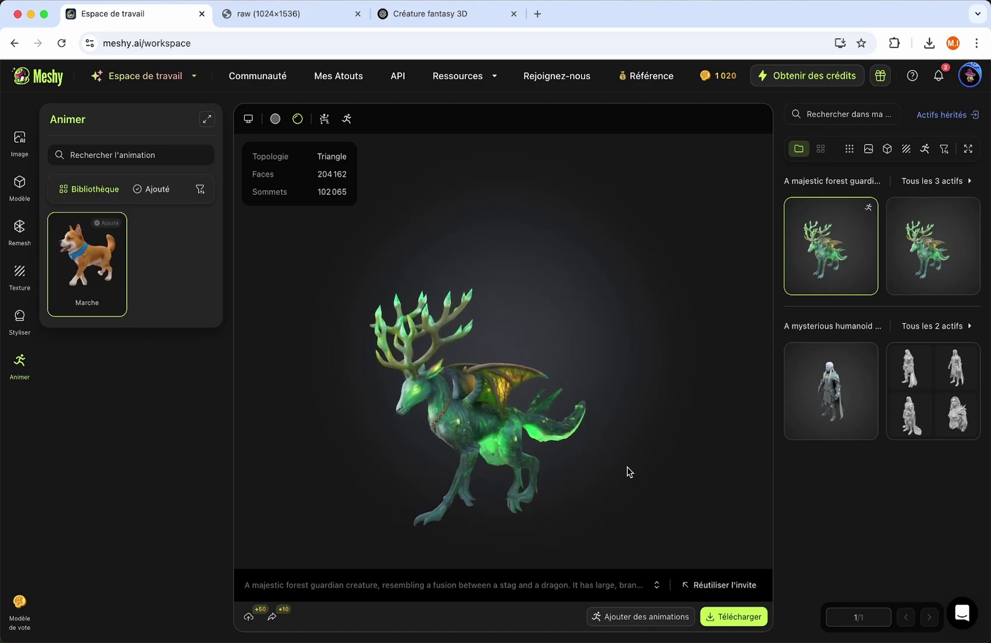
{"action": "mouse_move", "coordinate": [515, 495]}
{"action": "left_mouse_down"}
{"action": "mouse_move", "coordinate": [593, 490]}
{"action": "mouse_move", "coordinate": [368, 497]}
{"action": "mouse_move", "coordinate": [565, 482]}
{"action": "mouse_move", "coordinate": [449, 506]}
{"action": "left_mouse_up"}
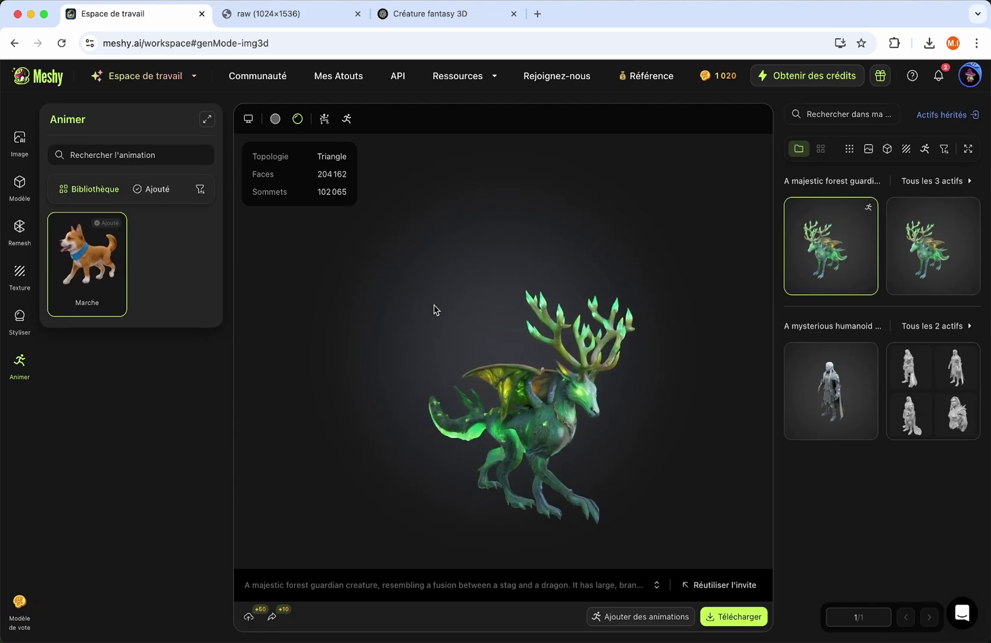
Open a new Image en 3D form and paste the dark-armoured warrior reference image
{"action": "left_click", "coordinate": [155, 80]}
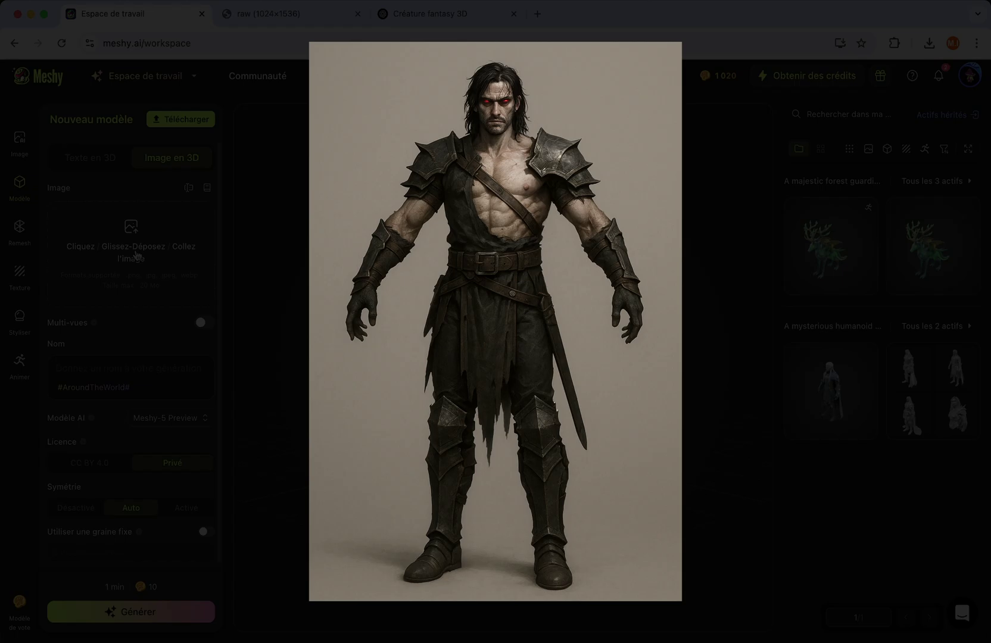
{"action": "key", "text": "super+v"}
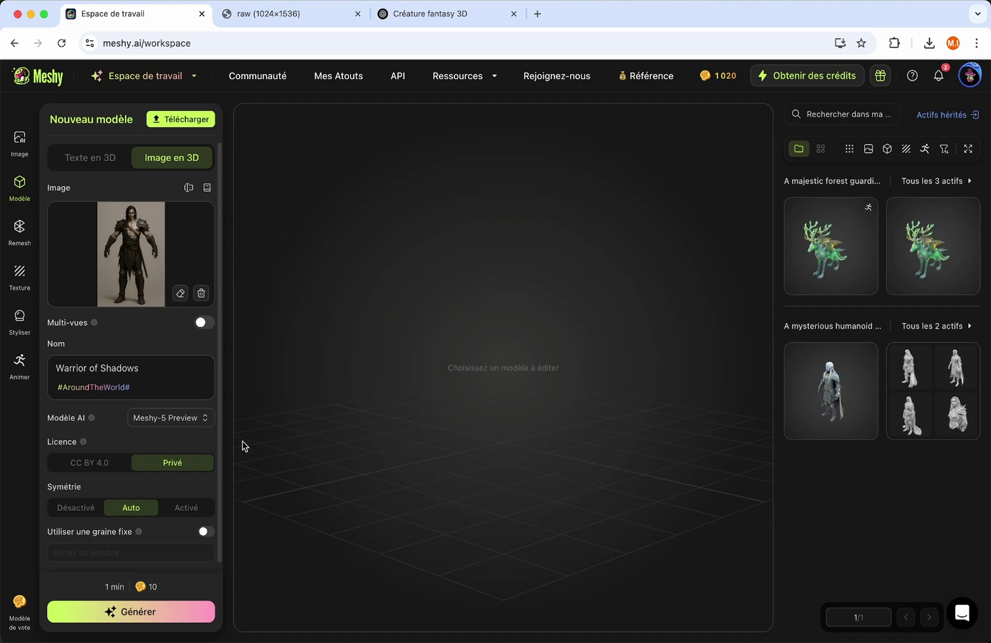
Generate the Warrior of Shadows drafts and pick the top-left one for texturing
{"action": "left_click", "coordinate": [132, 613]}
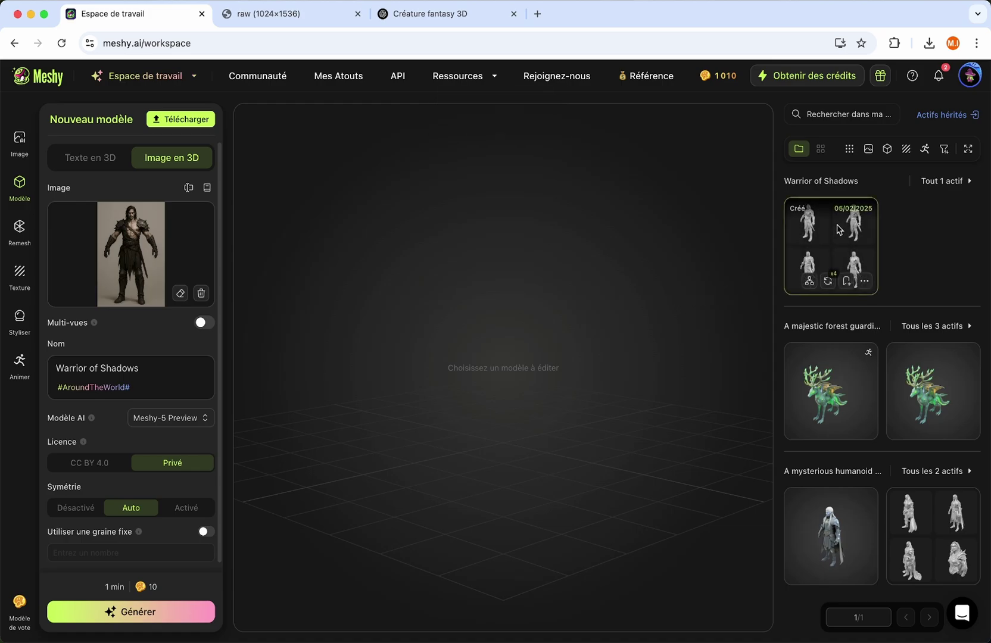
{"action": "left_click", "coordinate": [829, 236]}
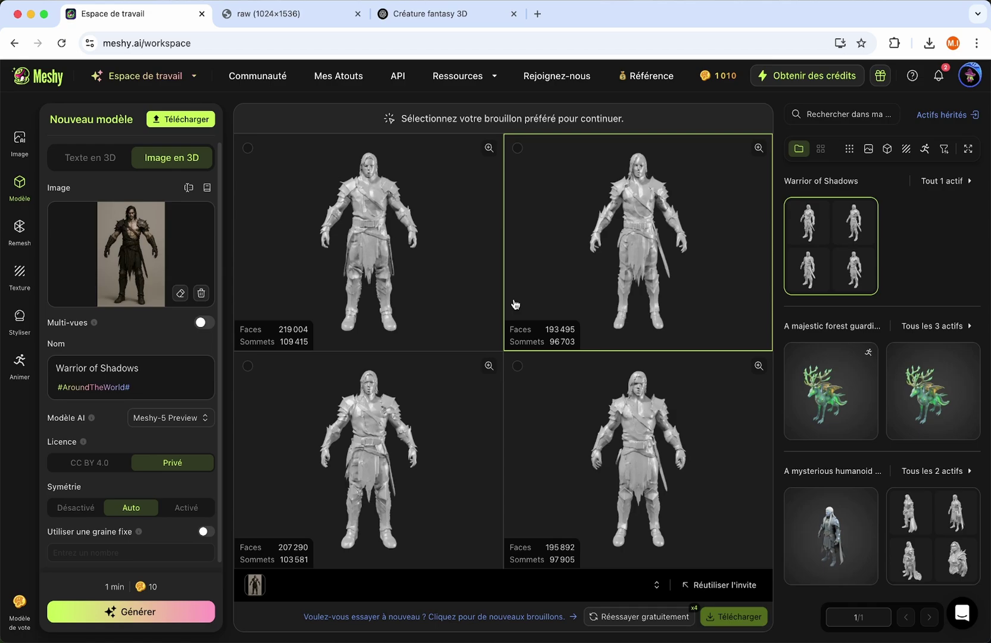
{"action": "left_click", "coordinate": [415, 271]}
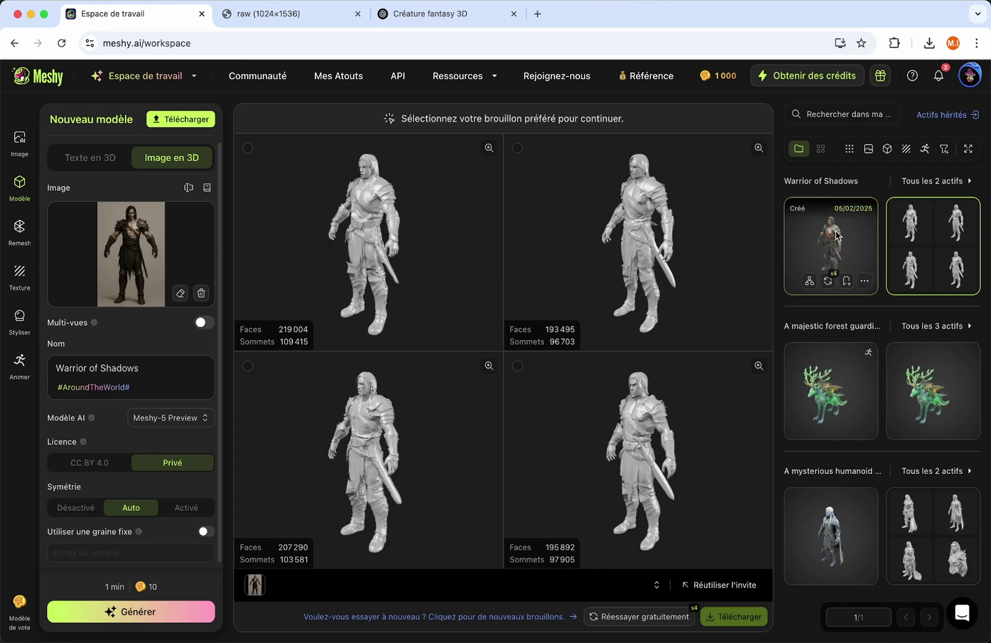
Open the textured Warrior of Shadows model, turn it to face front, and switch to Animer
{"action": "left_click", "coordinate": [838, 249]}
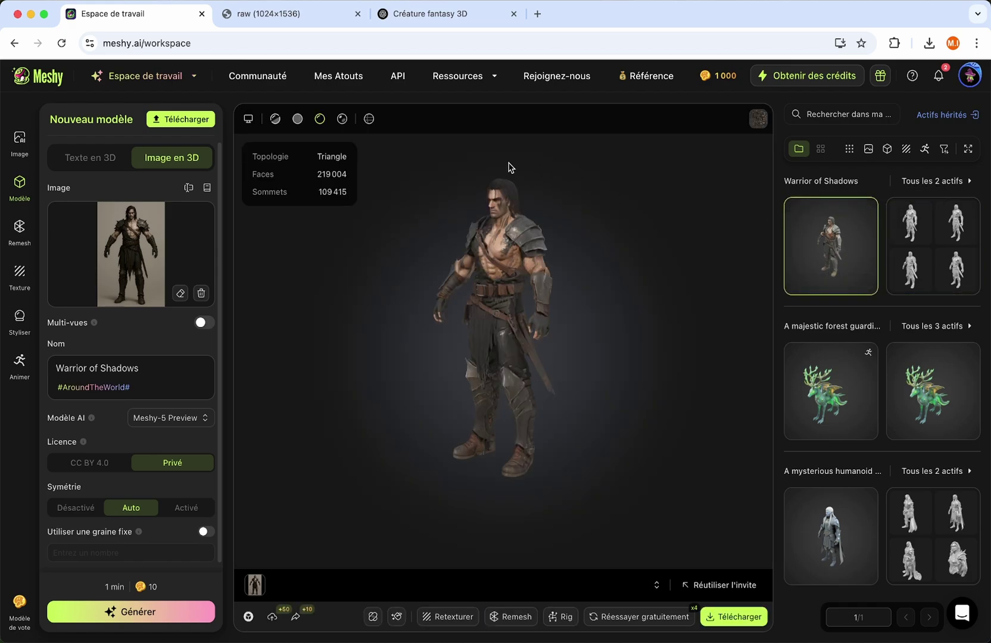
{"action": "scroll", "coordinate": [504, 175], "scroll_direction": "up", "scroll_amount": 5}
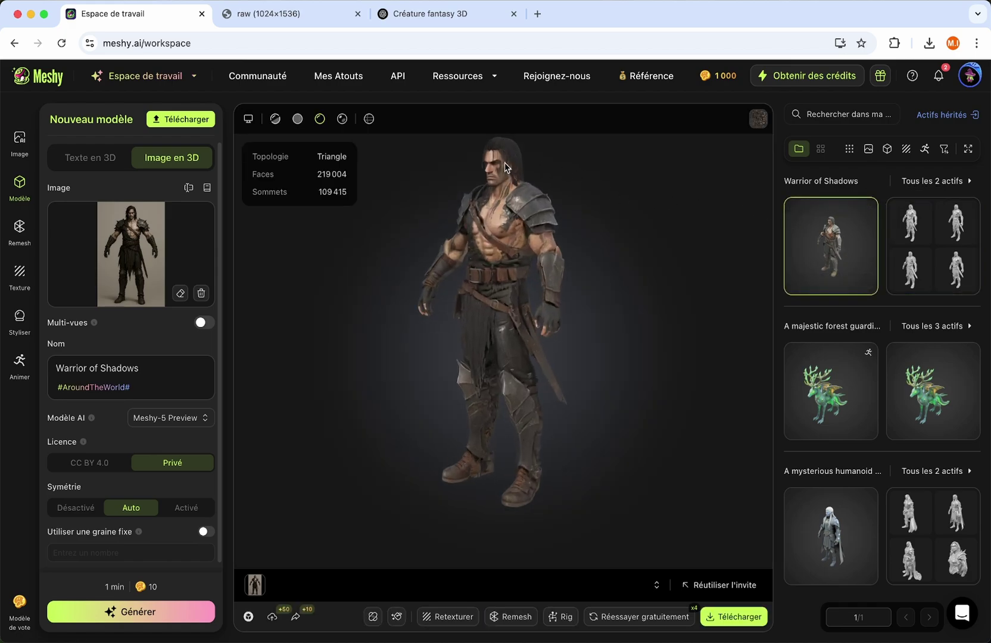
{"action": "left_click_drag", "start_coordinate": [485, 232], "coordinate": [517, 250]}
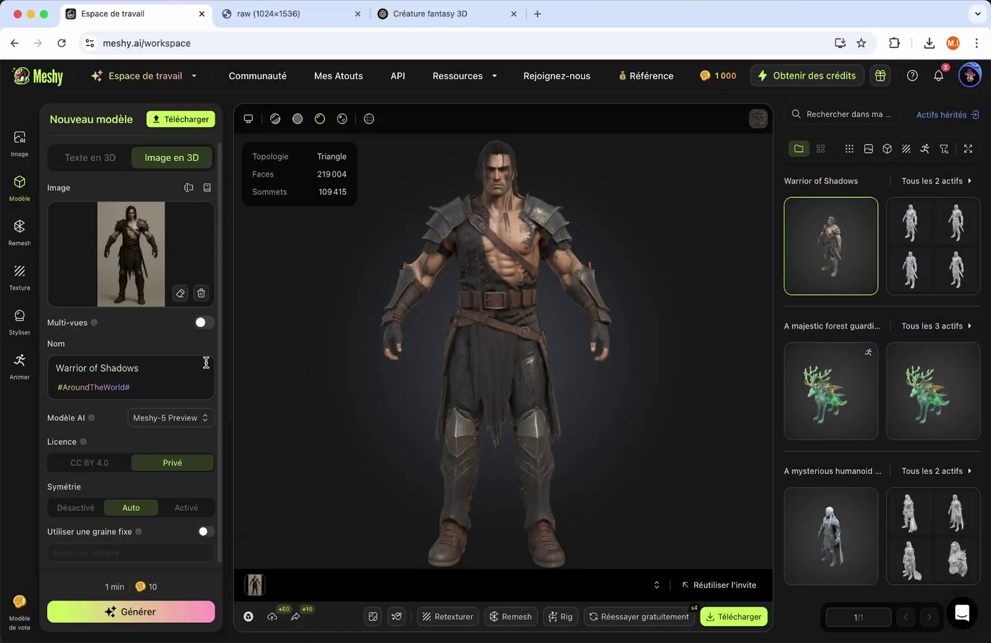
{"action": "left_click", "coordinate": [20, 363]}
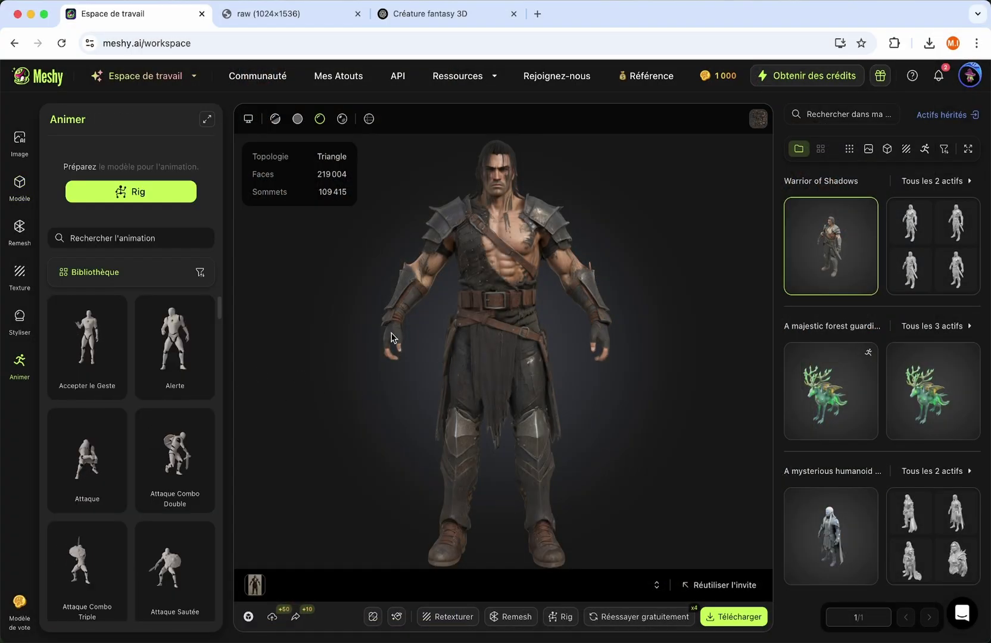
Rig the Warrior of Shadows as a humanoid character
{"action": "left_click", "coordinate": [143, 196]}
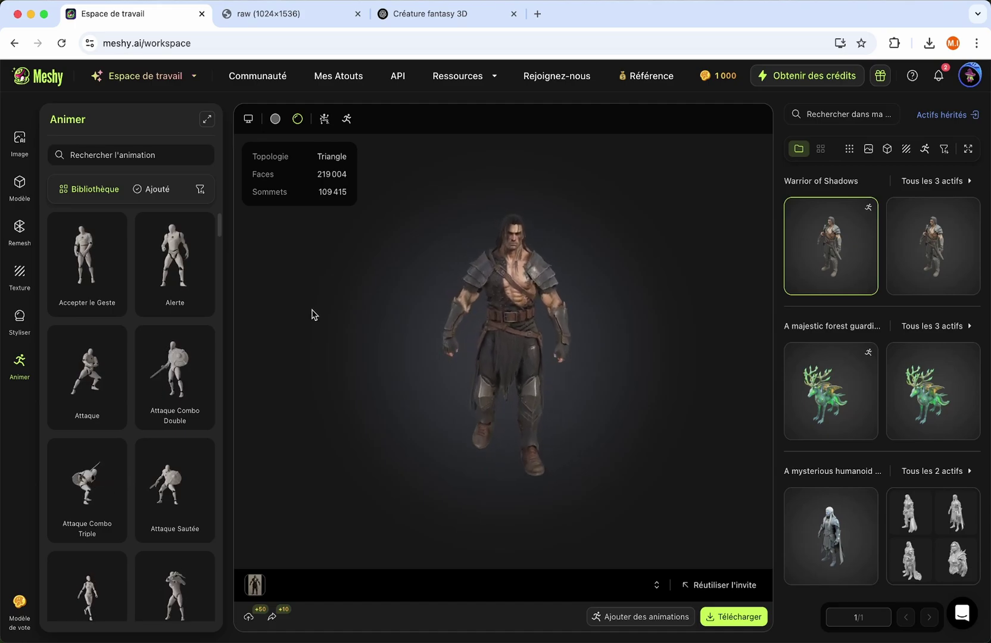
Find Attaque in the Bibliothèque list and add it to the rigged warrior
{"action": "scroll", "coordinate": [115, 323], "scroll_direction": "down", "scroll_amount": 3}
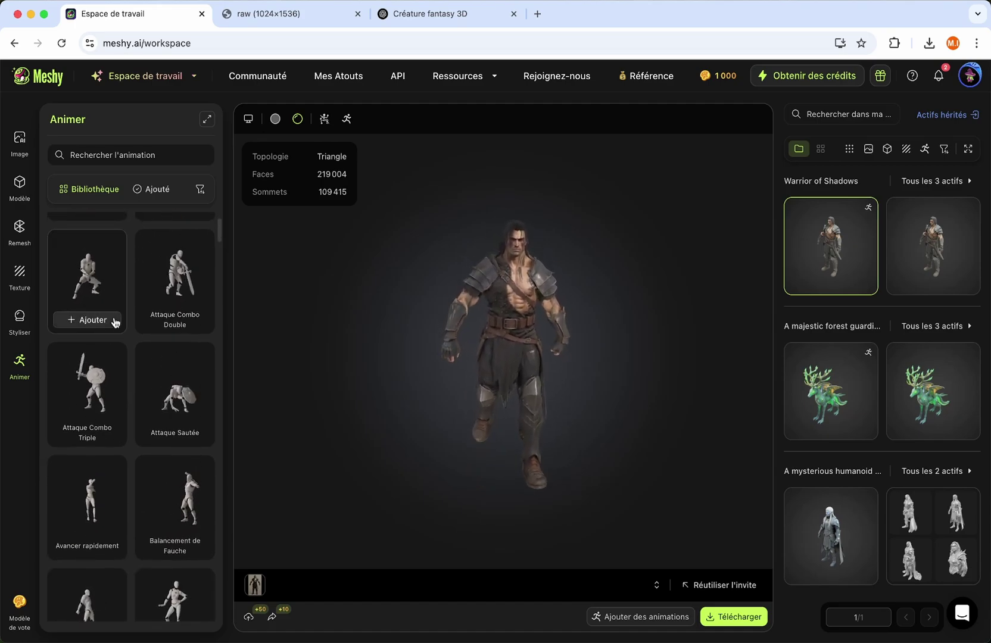
{"action": "scroll", "coordinate": [115, 322], "scroll_direction": "down", "scroll_amount": 1}
{"action": "scroll", "coordinate": [115, 323], "scroll_direction": "up", "scroll_amount": 2}
{"action": "scroll", "coordinate": [115, 322], "scroll_direction": "up", "scroll_amount": 2}
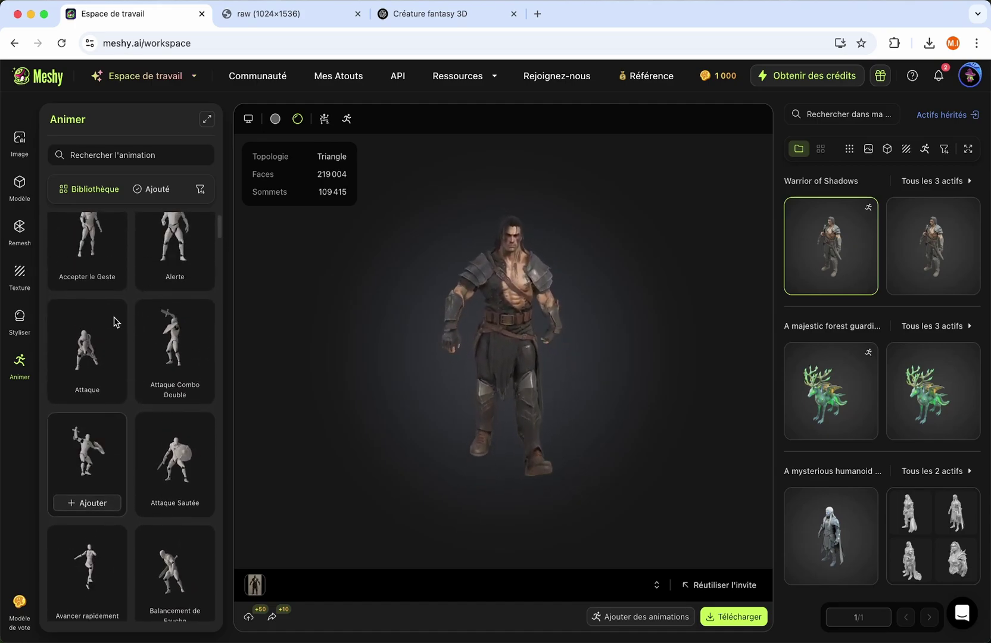
{"action": "left_click", "coordinate": [98, 389]}
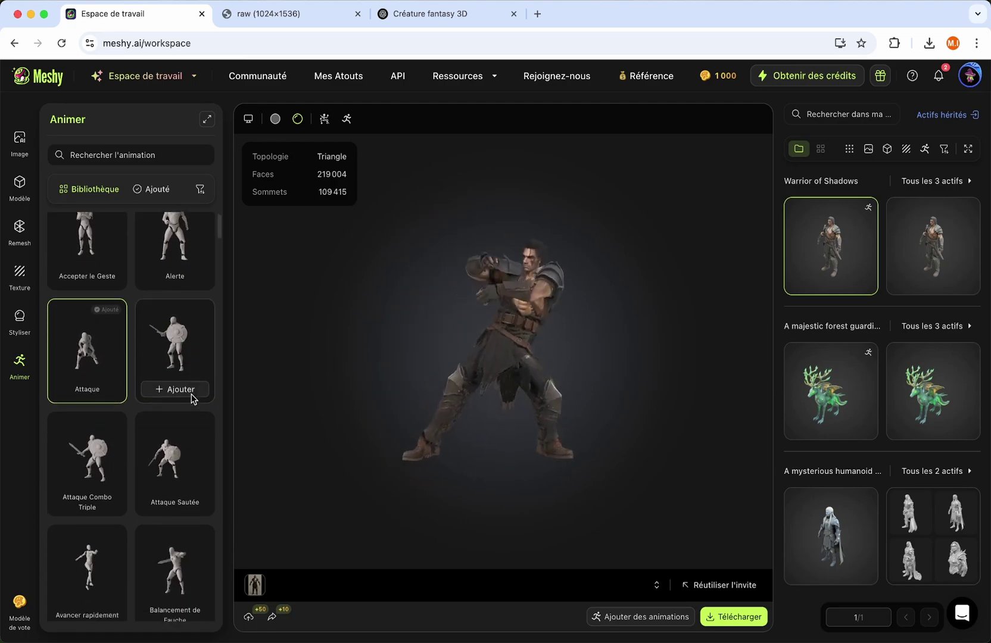
Scroll through the Bibliothèque animation list and back to the top
{"action": "scroll", "coordinate": [215, 325], "scroll_direction": "down", "scroll_amount": 10}
{"action": "scroll", "coordinate": [215, 326], "scroll_direction": "down", "scroll_amount": 5}
{"action": "scroll", "coordinate": [216, 325], "scroll_direction": "down", "scroll_amount": 5}
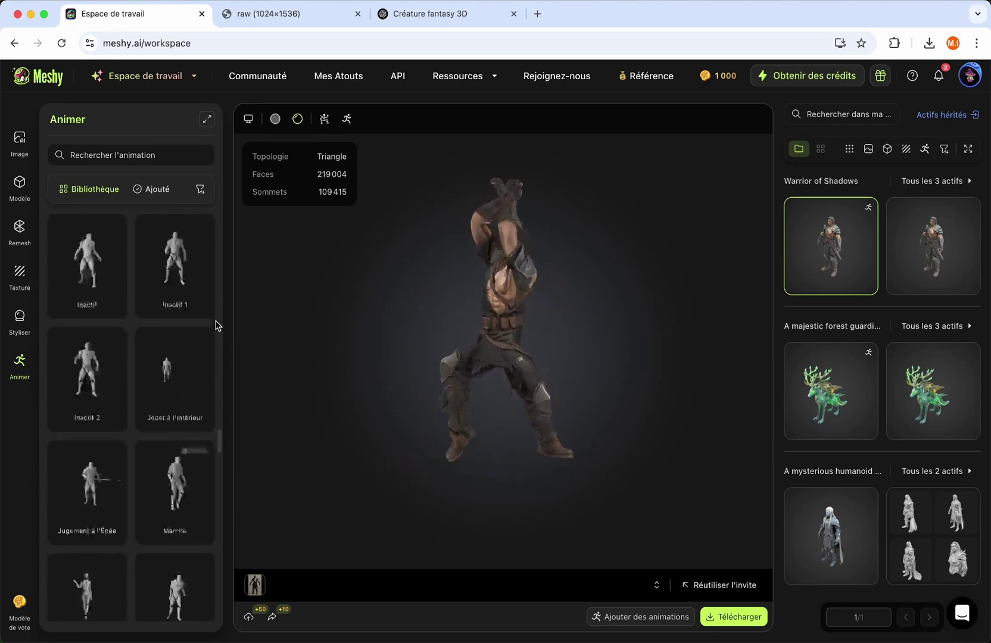
{"action": "scroll", "coordinate": [215, 325], "scroll_direction": "down", "scroll_amount": 5}
{"action": "scroll", "coordinate": [216, 326], "scroll_direction": "down", "scroll_amount": 5}
{"action": "scroll", "coordinate": [215, 326], "scroll_direction": "down", "scroll_amount": 5}
{"action": "scroll", "coordinate": [215, 325], "scroll_direction": "down", "scroll_amount": 3}
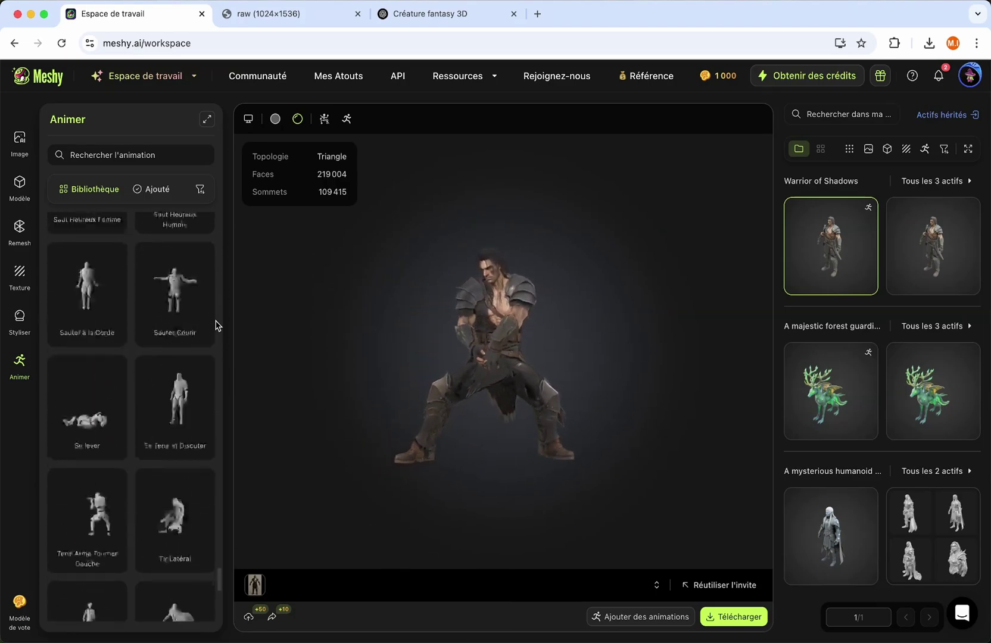
{"action": "scroll", "coordinate": [215, 326], "scroll_direction": "down", "scroll_amount": 5}
{"action": "scroll", "coordinate": [216, 326], "scroll_direction": "up", "scroll_amount": 10}
{"action": "scroll", "coordinate": [216, 326], "scroll_direction": "up", "scroll_amount": 15}
{"action": "scroll", "coordinate": [215, 326], "scroll_direction": "up", "scroll_amount": 10}
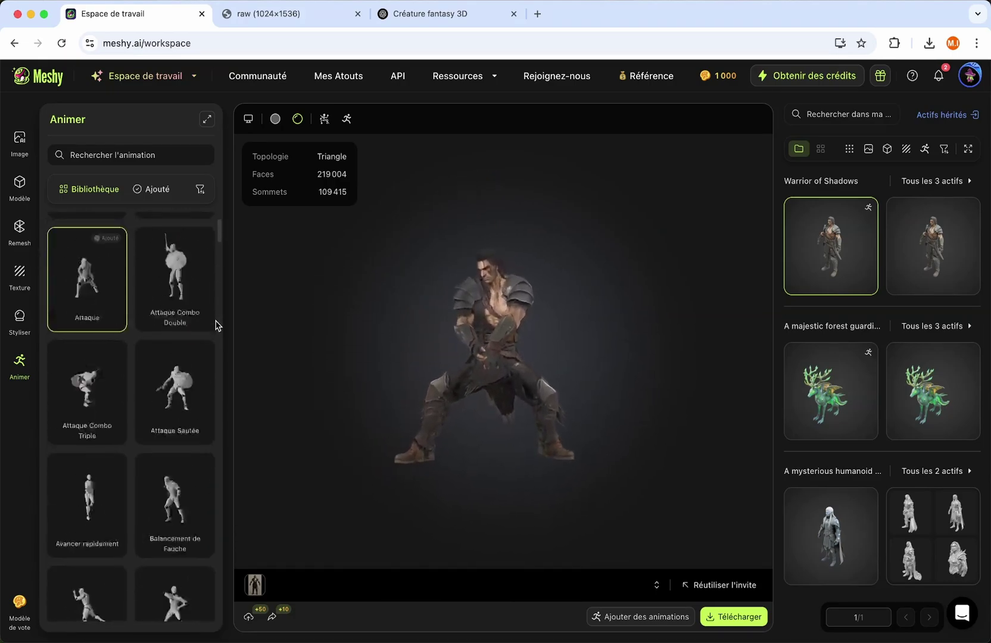
{"action": "scroll", "coordinate": [215, 325], "scroll_direction": "up", "scroll_amount": 2}
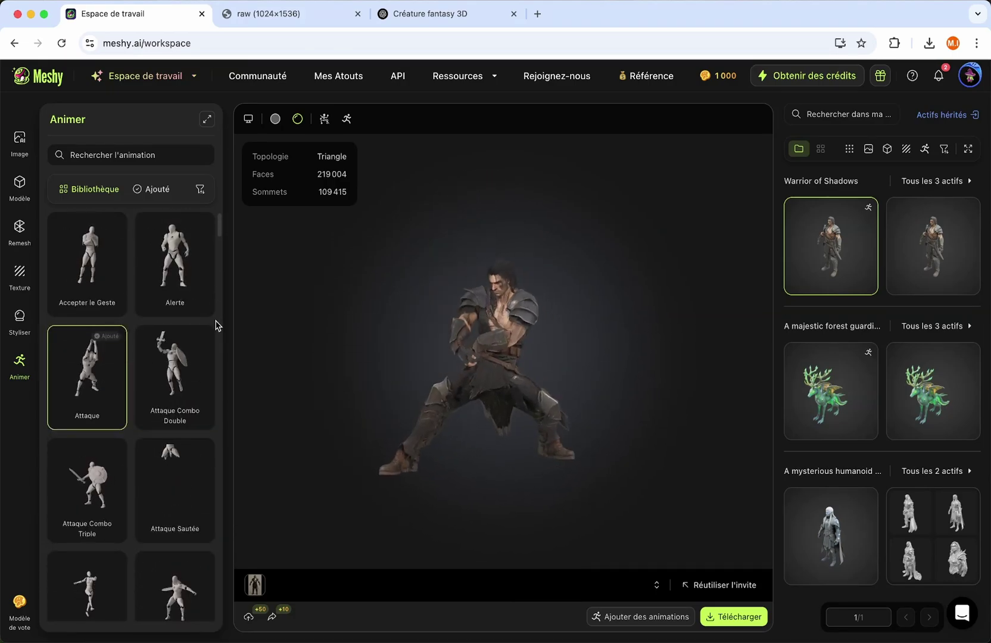